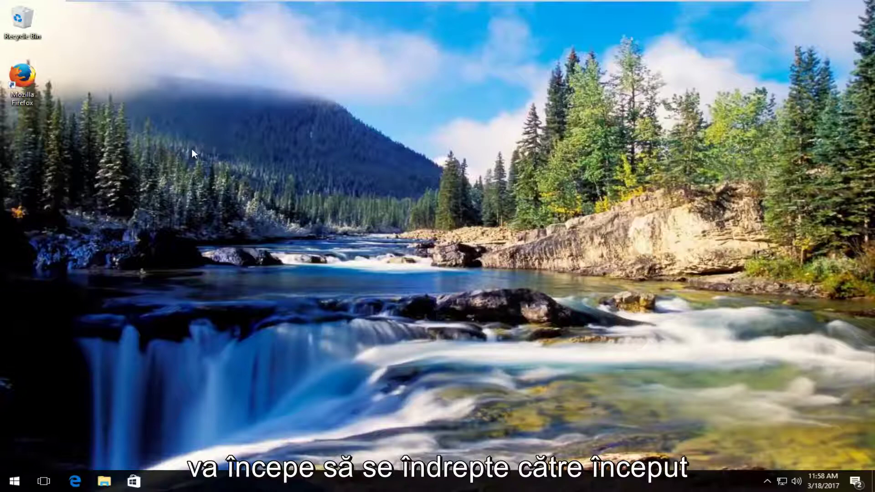
Search Start for 'system' and open the About your PC page in Settings
{"action": "left_click", "coordinate": [7, 477]}
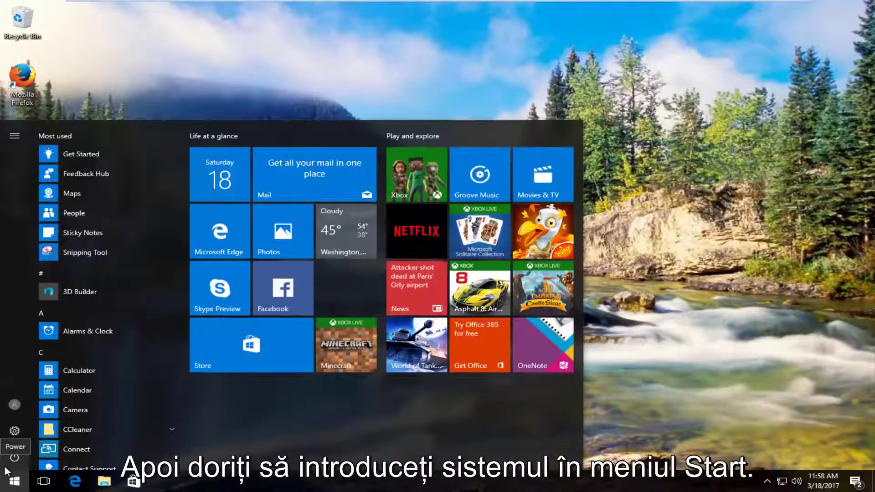
{"action": "type", "text": "system"}
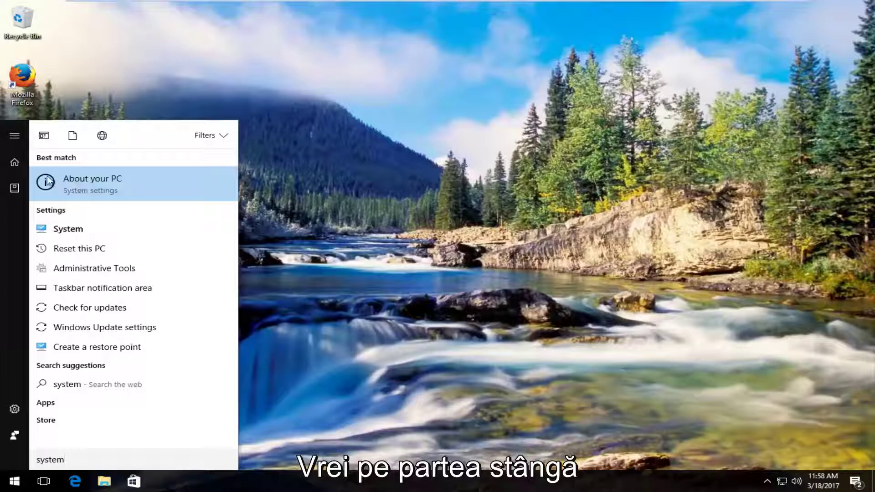
{"action": "left_click", "coordinate": [108, 182]}
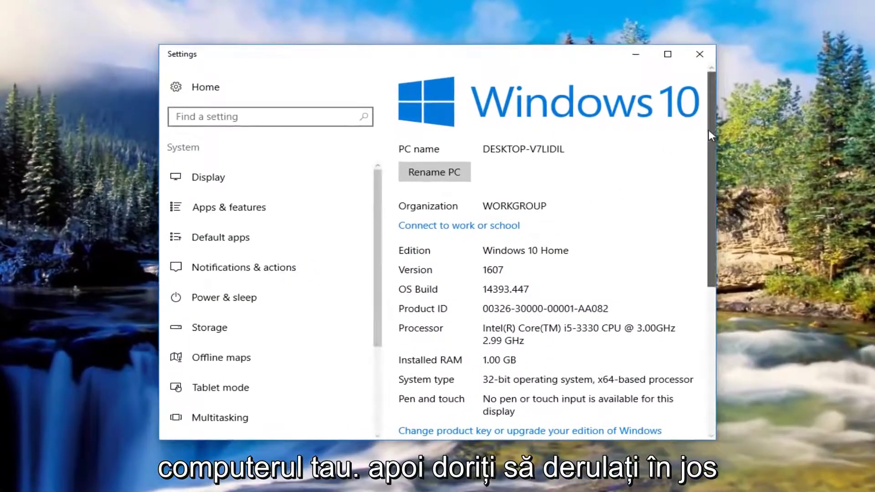
Follow the System info link under Related settings to open Control Panel's System window
{"action": "left_click_drag", "start_coordinate": [708, 129], "coordinate": [697, 289]}
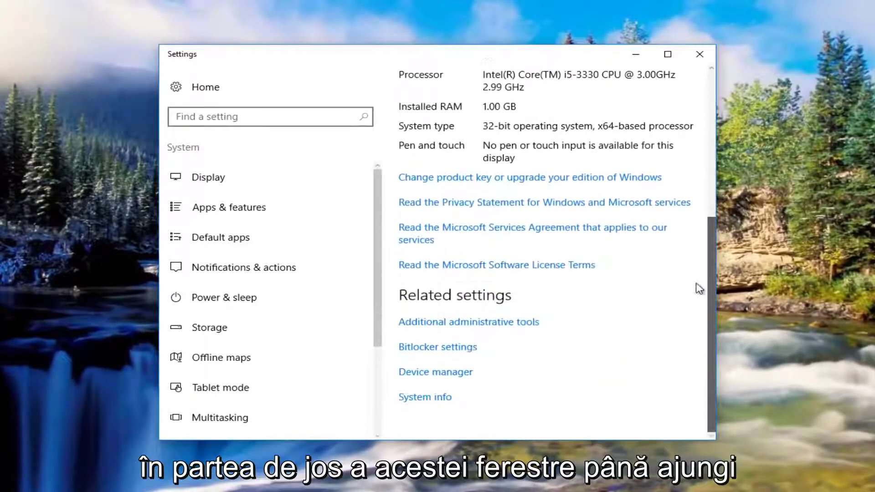
{"action": "left_click", "coordinate": [410, 401]}
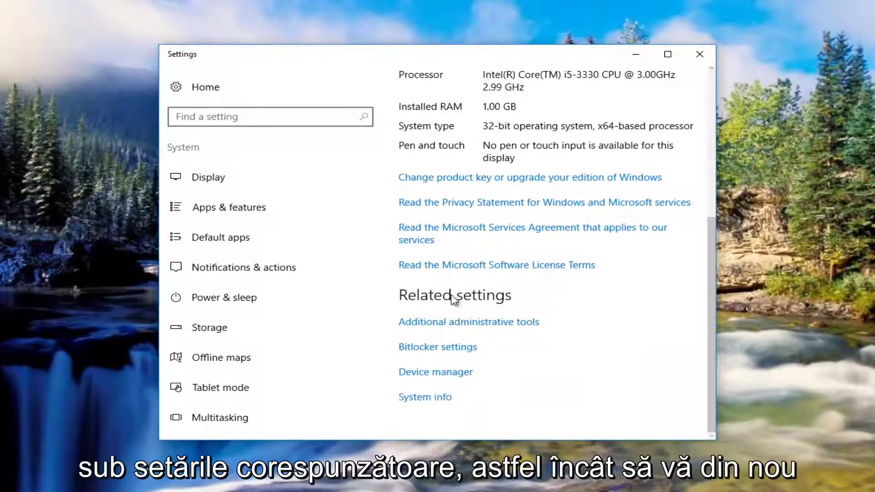
{"action": "left_click_drag", "start_coordinate": [710, 274], "coordinate": [711, 246]}
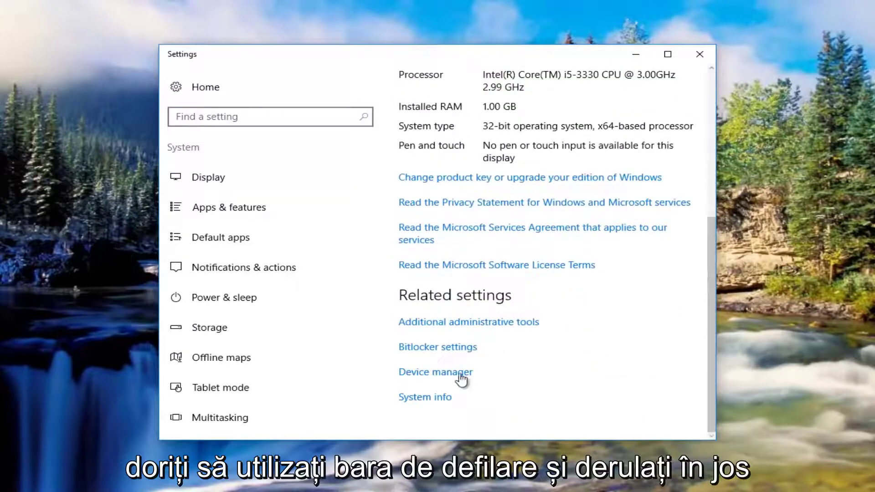
{"action": "left_click", "coordinate": [409, 399]}
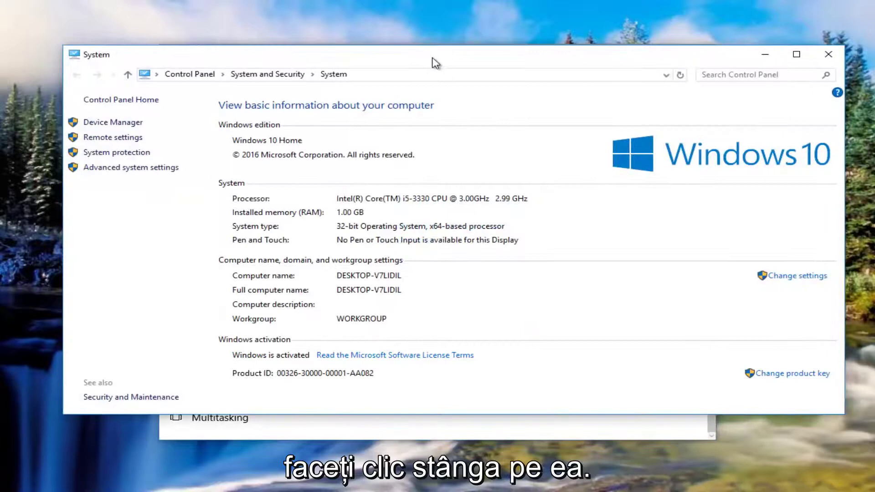
{"action": "left_click_drag", "start_coordinate": [435, 62], "coordinate": [458, 59]}
From Advanced system settings' Hardware tab, set Device Installation Settings to No and close both dialogs
{"action": "left_click", "coordinate": [628, 54]}
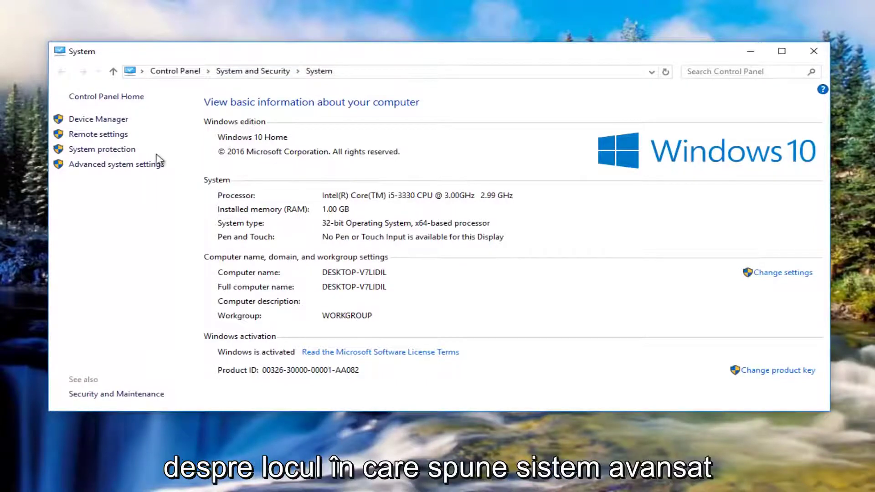
{"action": "left_click", "coordinate": [109, 169]}
{"action": "left_click_drag", "start_coordinate": [143, 129], "coordinate": [330, 91]}
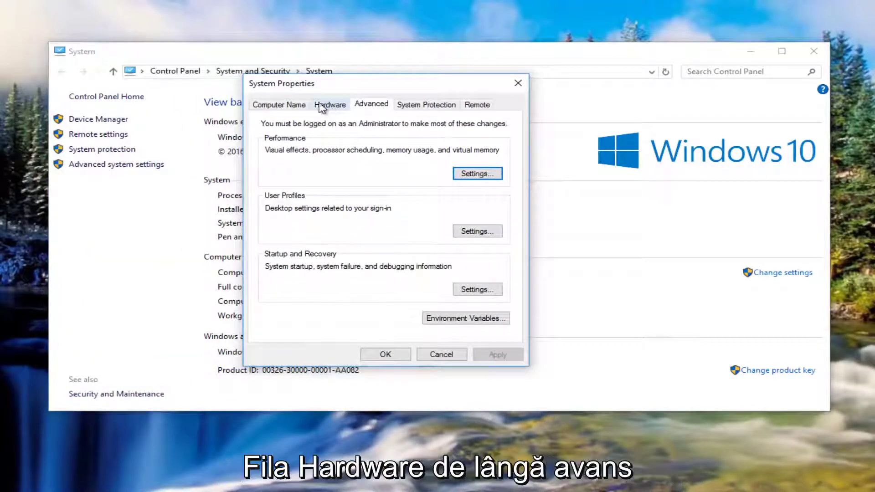
{"action": "left_click", "coordinate": [340, 106]}
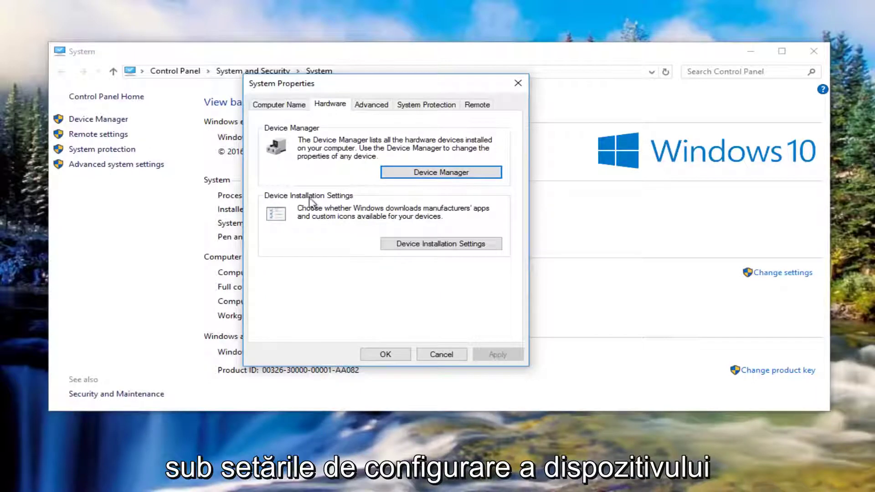
{"action": "left_click", "coordinate": [426, 248]}
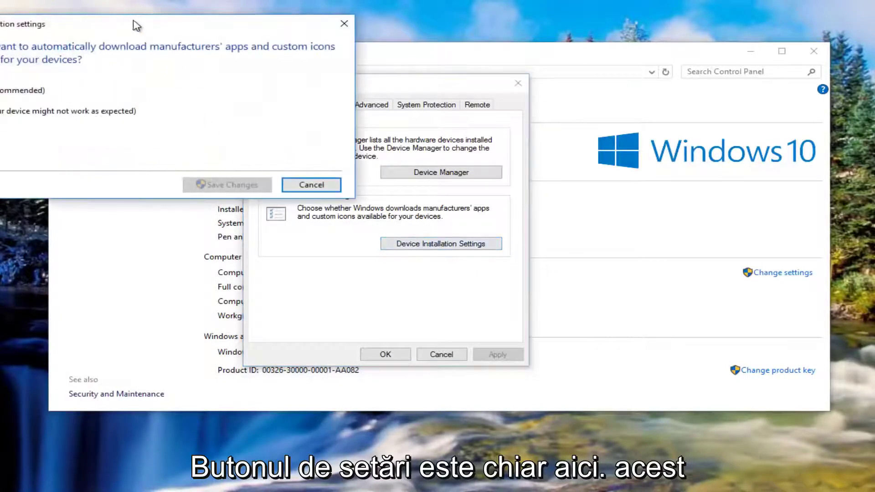
{"action": "left_click_drag", "start_coordinate": [137, 23], "coordinate": [371, 97]}
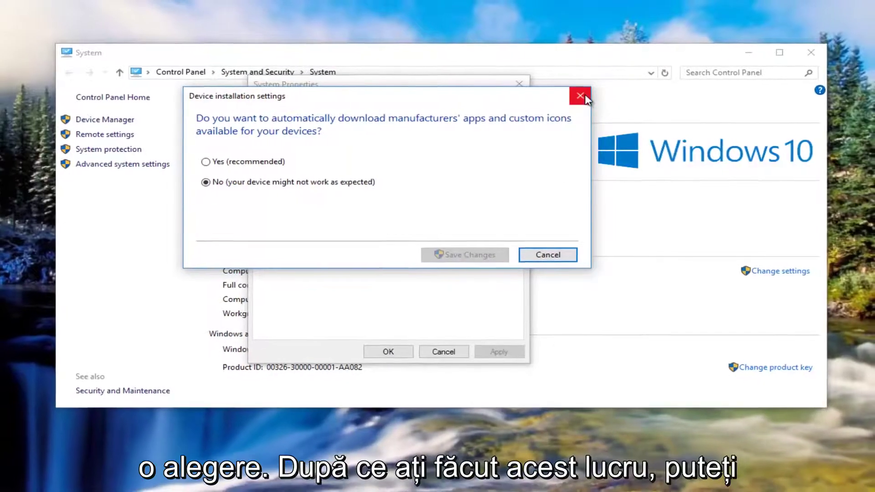
{"action": "left_click", "coordinate": [580, 95]}
{"action": "left_click", "coordinate": [523, 87]}
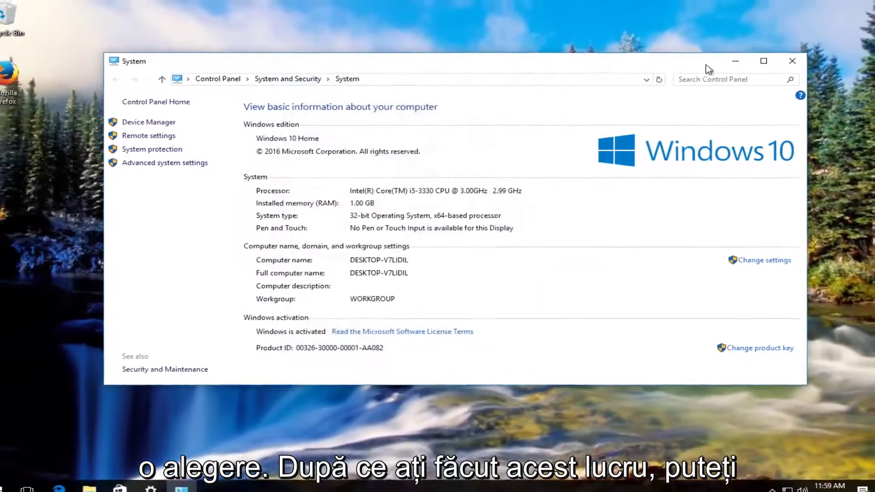
Close the Control Panel System window and the Settings app
{"action": "left_click", "coordinate": [801, 57]}
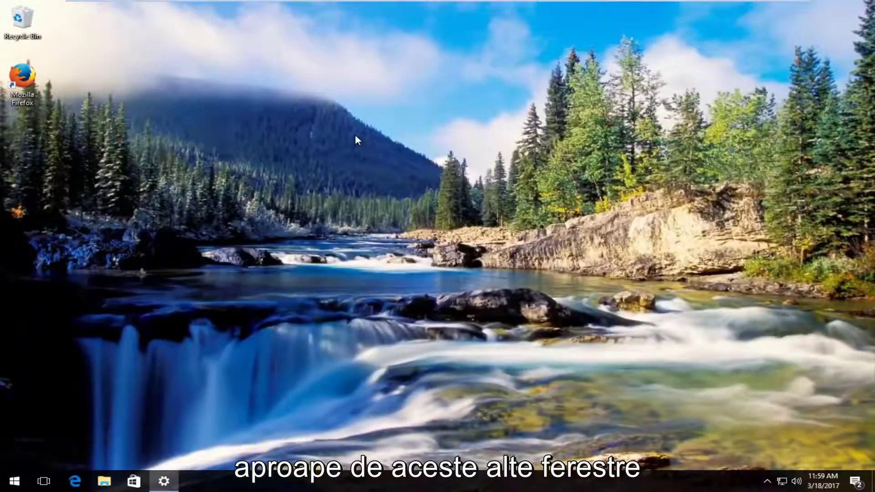
{"action": "right_click", "coordinate": [169, 481]}
{"action": "left_click", "coordinate": [157, 452]}
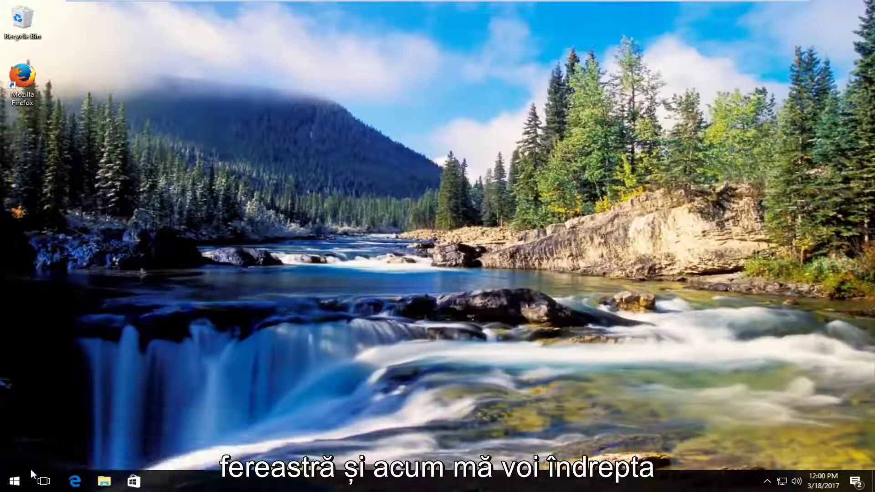
Launch Device Manager and select High Definition Audio Device under Sound, video and game controllers
{"action": "left_click", "coordinate": [13, 482]}
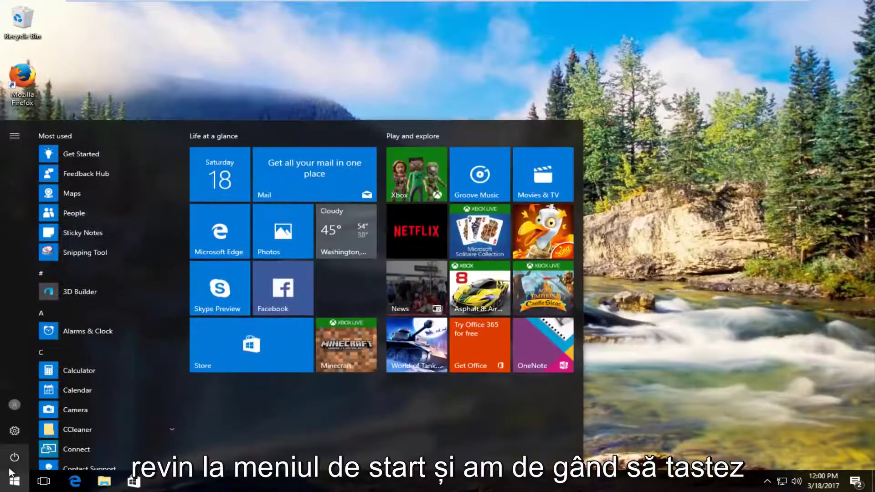
{"action": "type", "text": "device manager"}
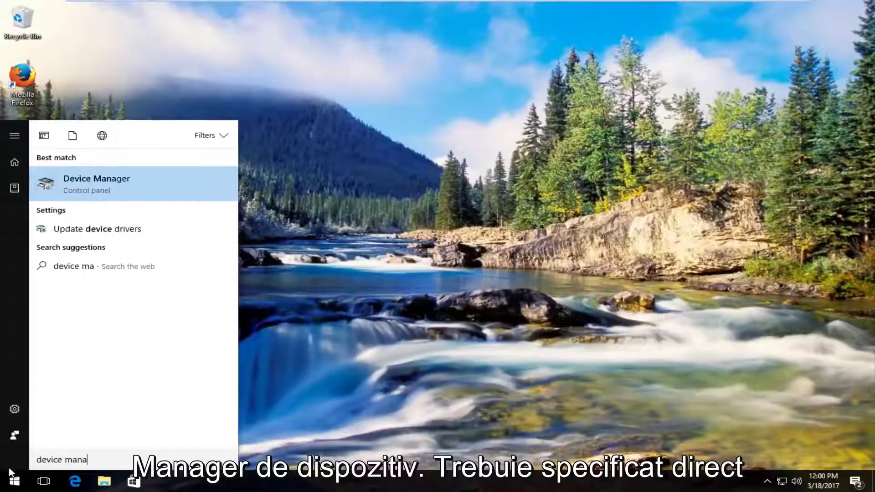
{"action": "left_click", "coordinate": [95, 187]}
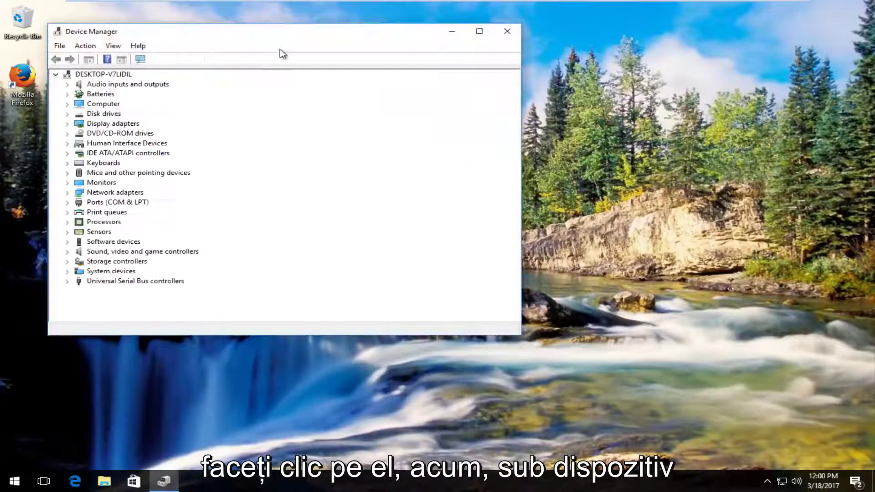
{"action": "left_click_drag", "start_coordinate": [373, 44], "coordinate": [448, 55]}
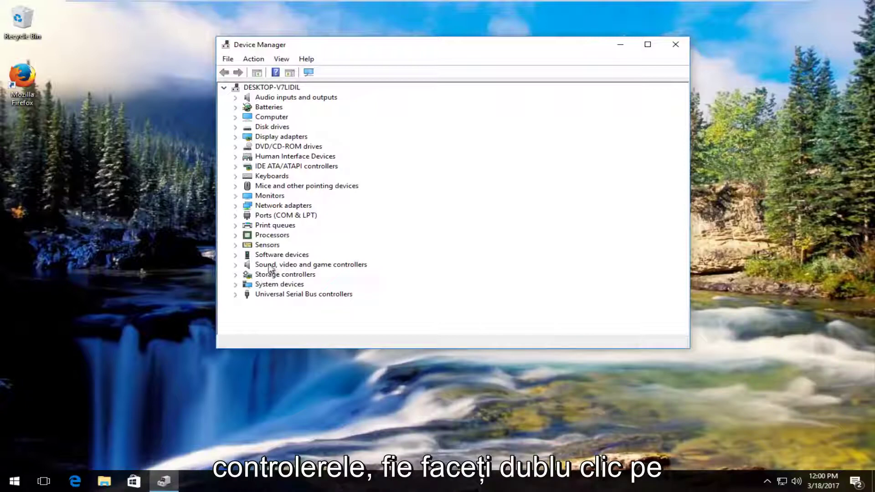
{"action": "left_click", "coordinate": [236, 265]}
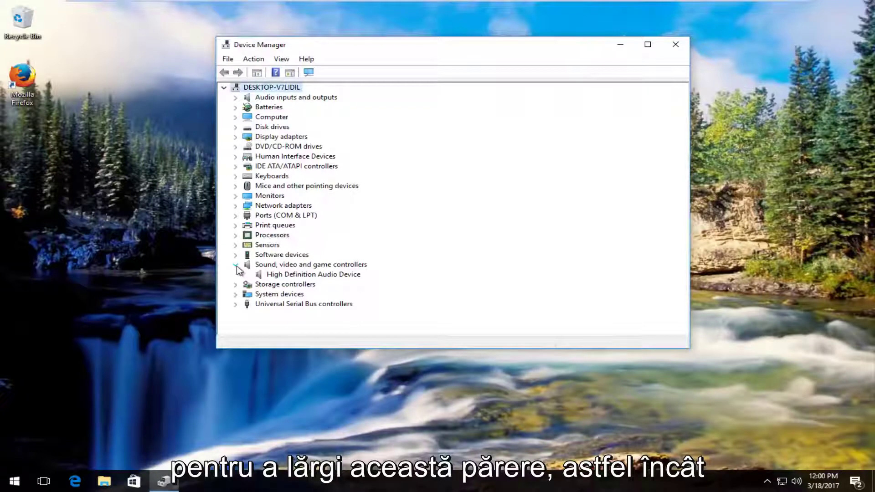
{"action": "left_click", "coordinate": [267, 273]}
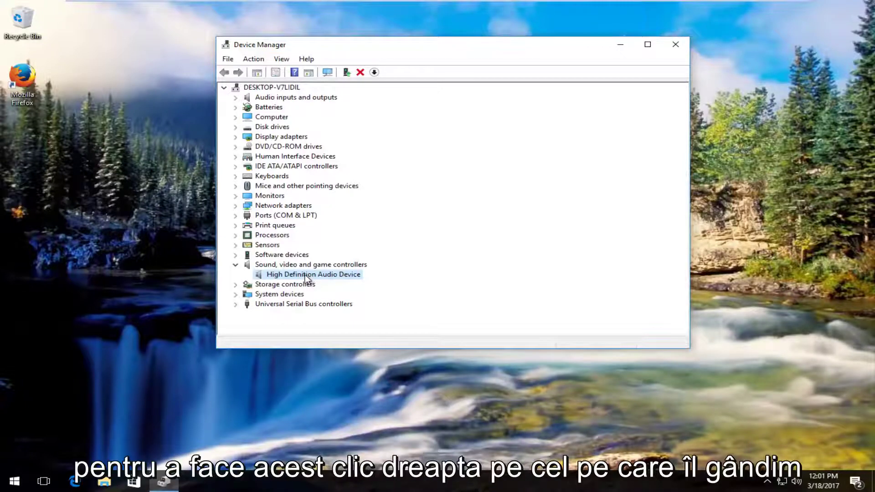
Run an automatic driver search for High Definition Audio Device, confirming the best driver is already installed
{"action": "right_click", "coordinate": [305, 275]}
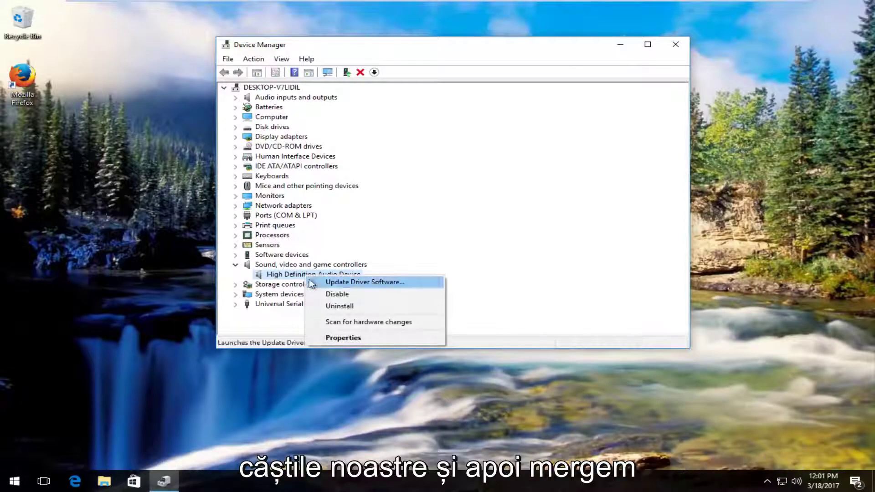
{"action": "left_click", "coordinate": [362, 282]}
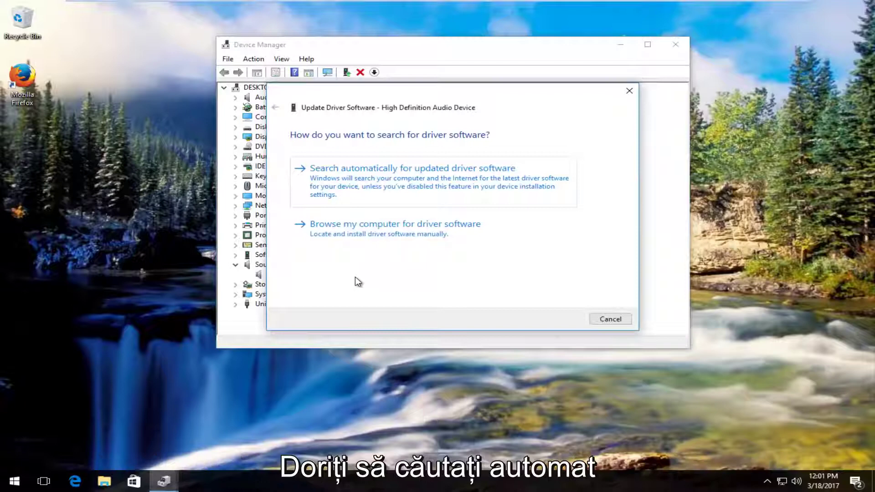
{"action": "left_click", "coordinate": [421, 186]}
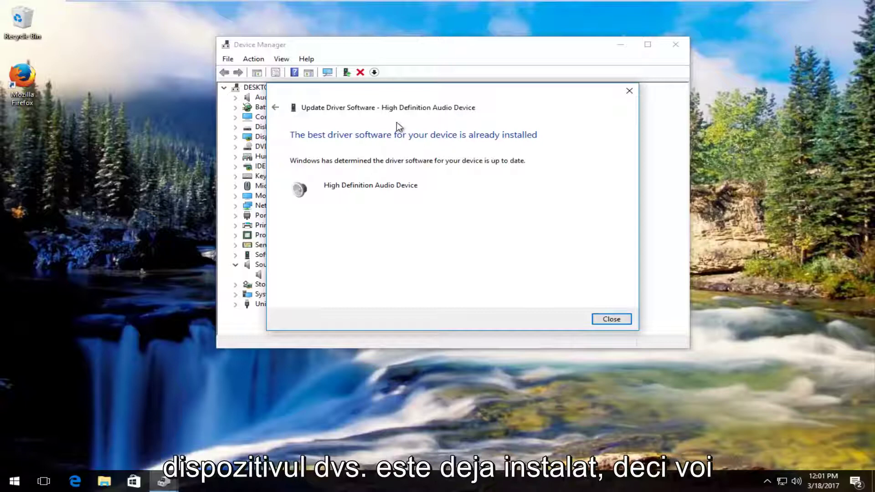
{"action": "left_click", "coordinate": [611, 321]}
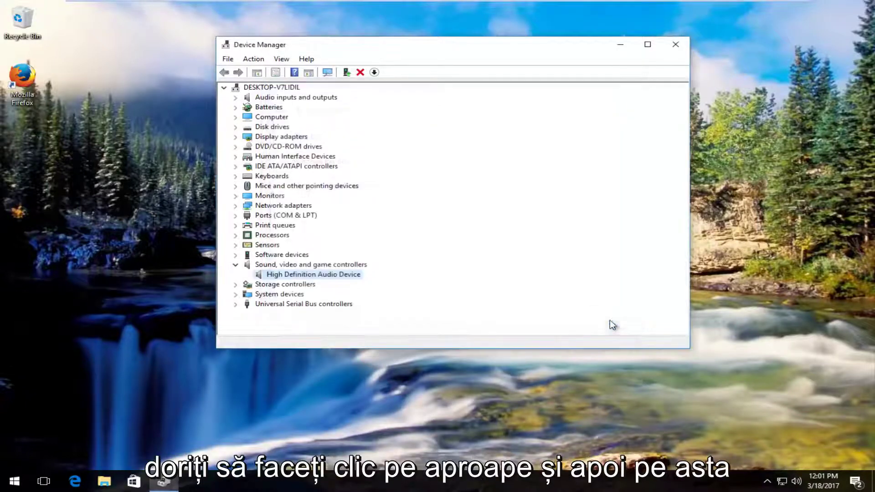
{"action": "right_click", "coordinate": [273, 275]}
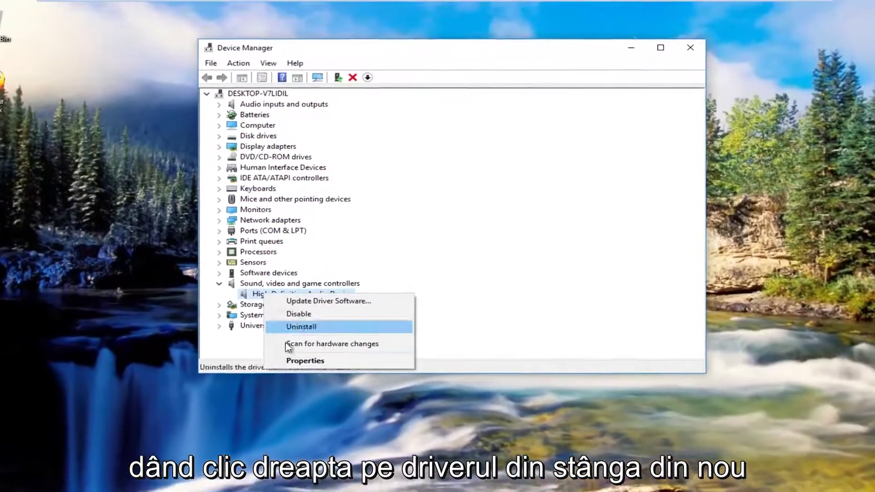
{"action": "left_click", "coordinate": [342, 302]}
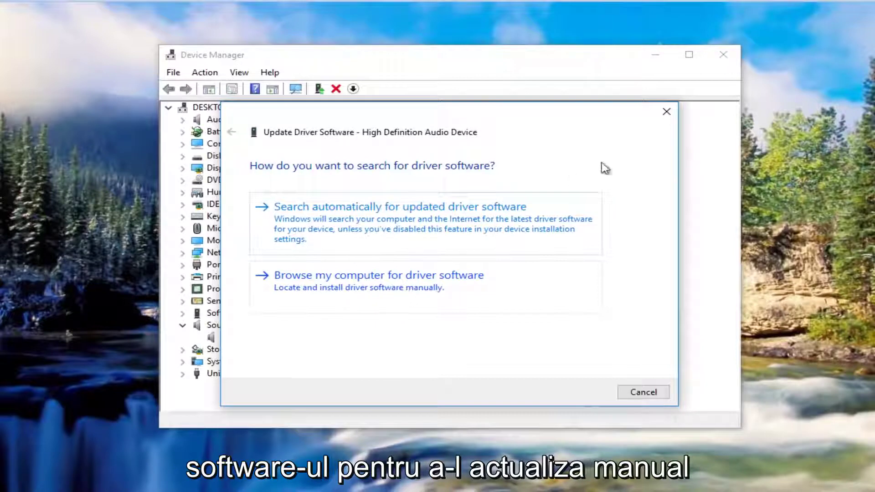
{"action": "left_click", "coordinate": [666, 111]}
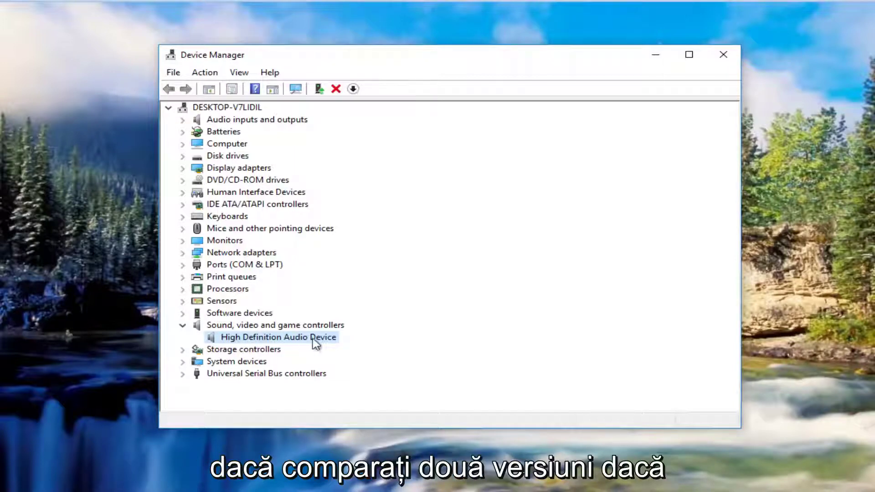
Show High Definition Audio Device's Driver tab: Microsoft, 7/15/2016, version 10.0.14393.0
{"action": "right_click", "coordinate": [289, 342]}
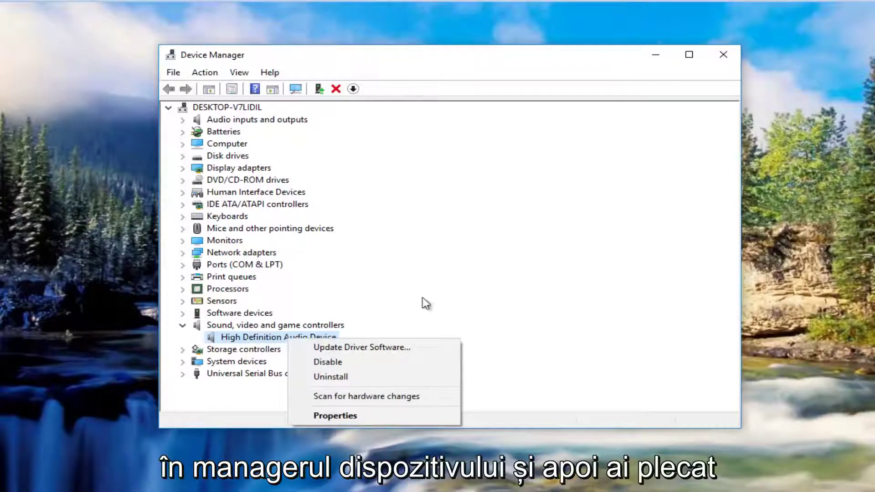
{"action": "left_click", "coordinate": [332, 416]}
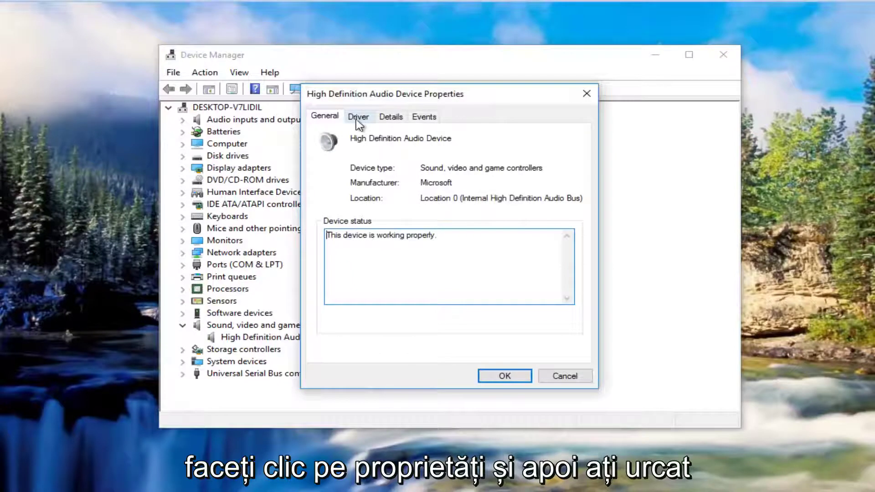
{"action": "left_click", "coordinate": [353, 119]}
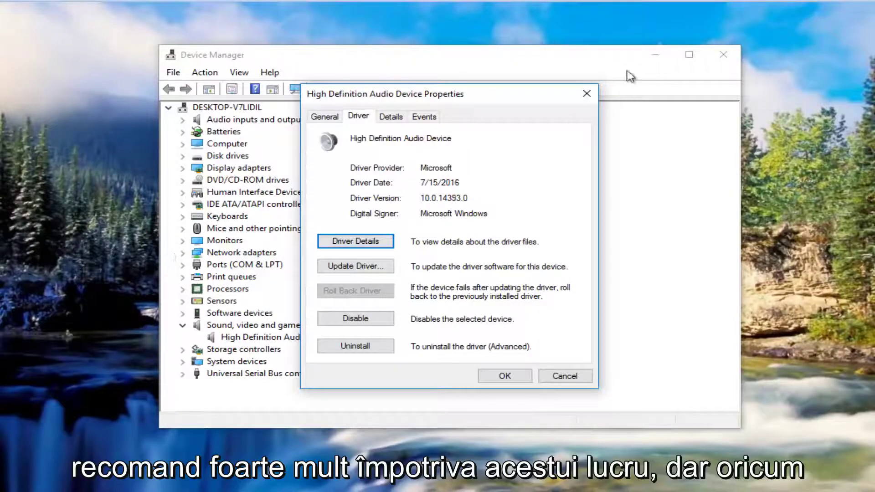
Close the audio device's Properties dialog and Device Manager
{"action": "left_click", "coordinate": [586, 95]}
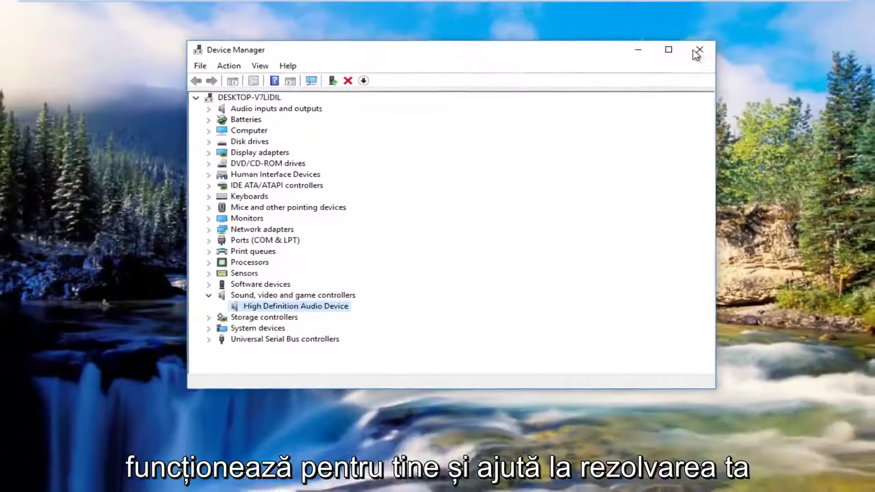
{"action": "left_click", "coordinate": [713, 55]}
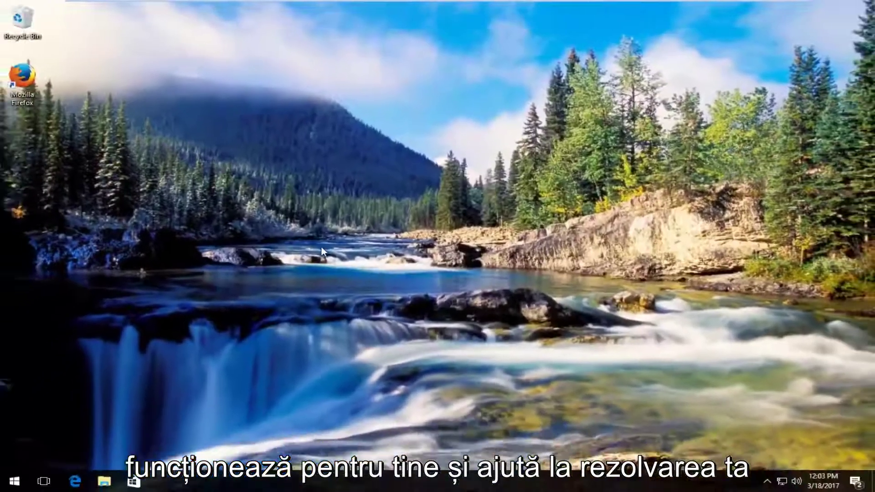